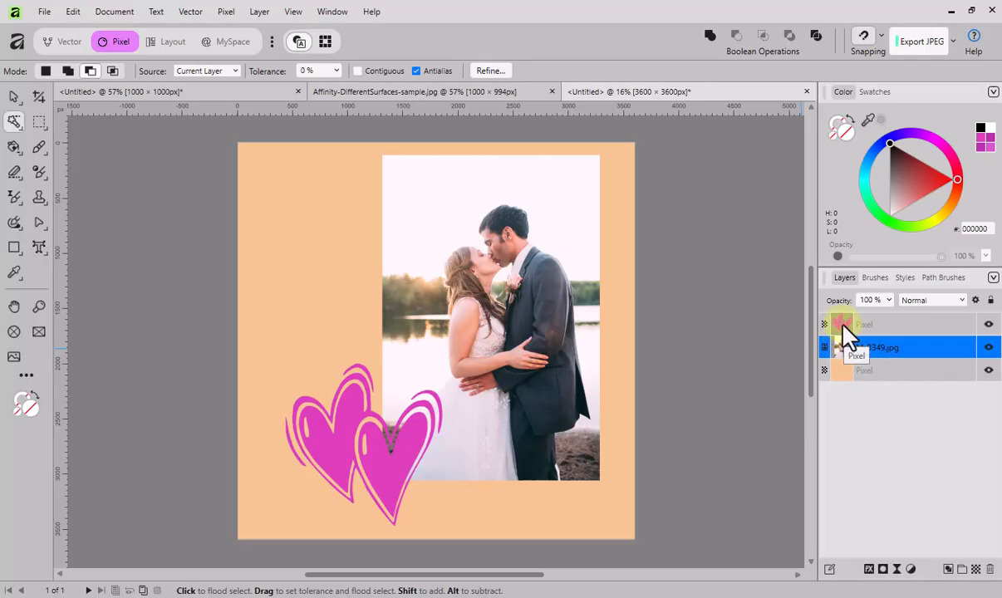
Group the hearts layer with the M_B349.jpg photo layer, clear the pixel selection and expand the group.
drag(841, 327, 859, 327)
ctrl+click(841, 327)
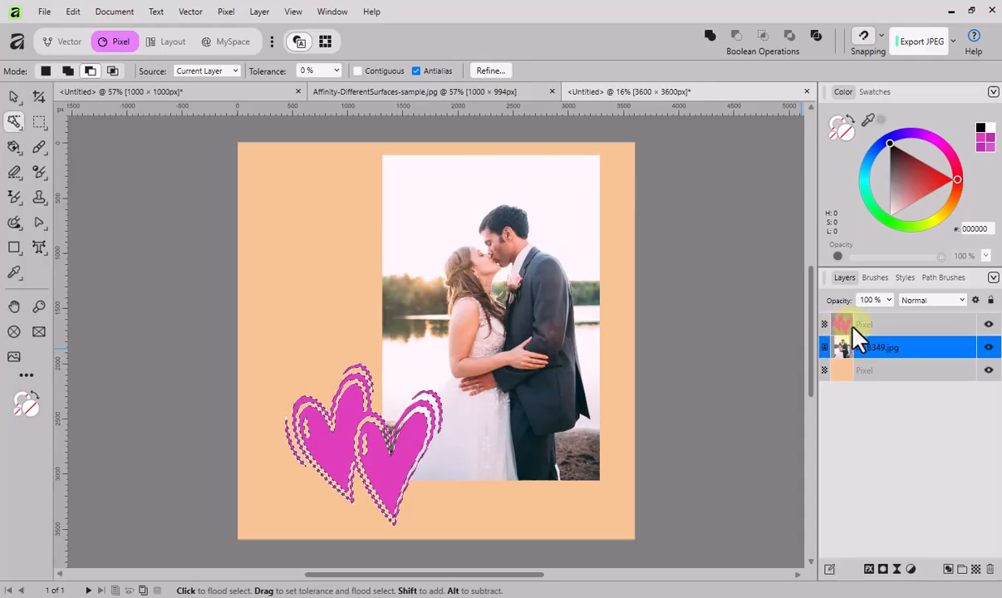
shift+click(867, 326)
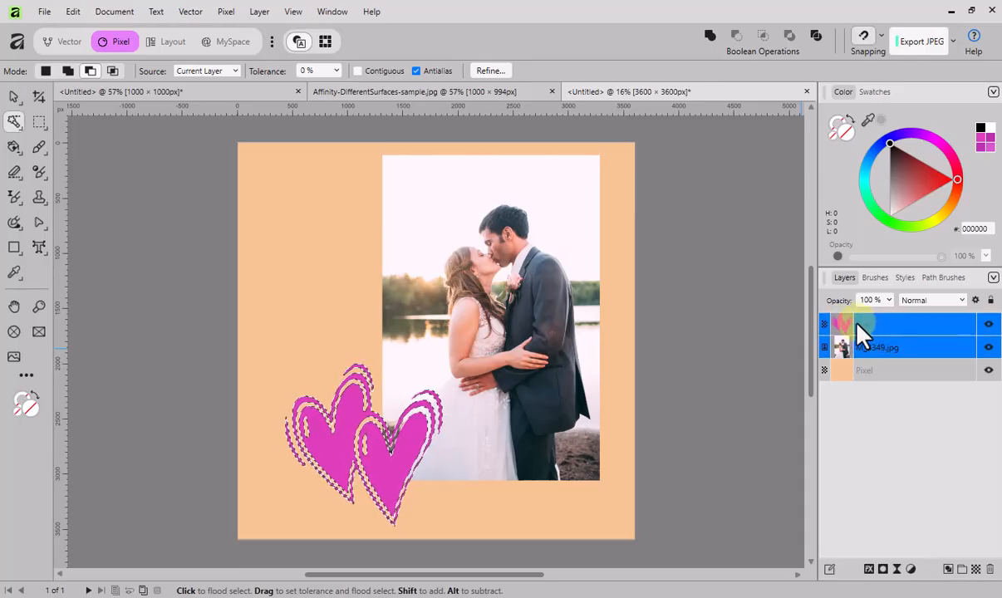
right_click(865, 320)
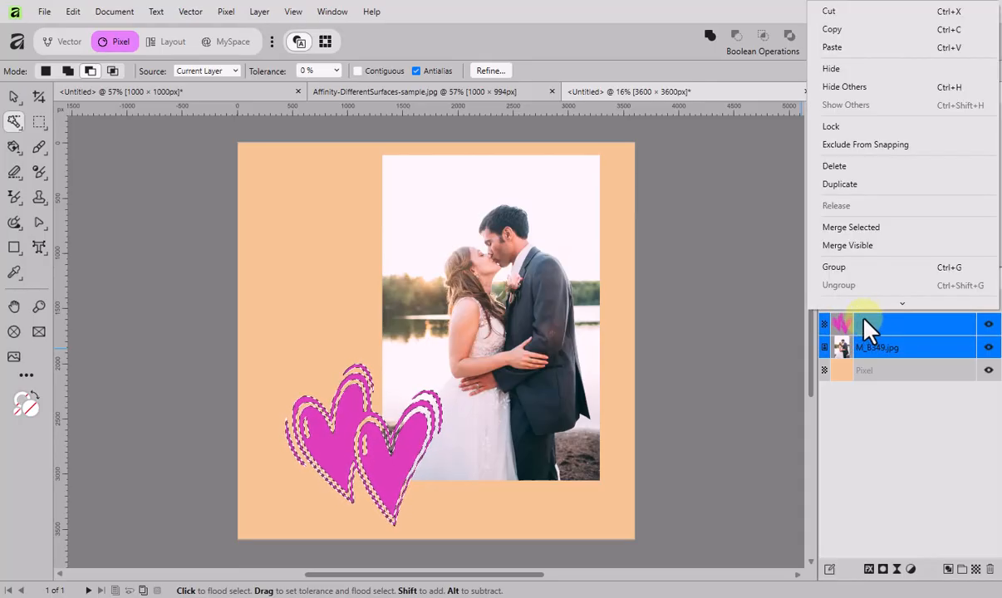
click(843, 268)
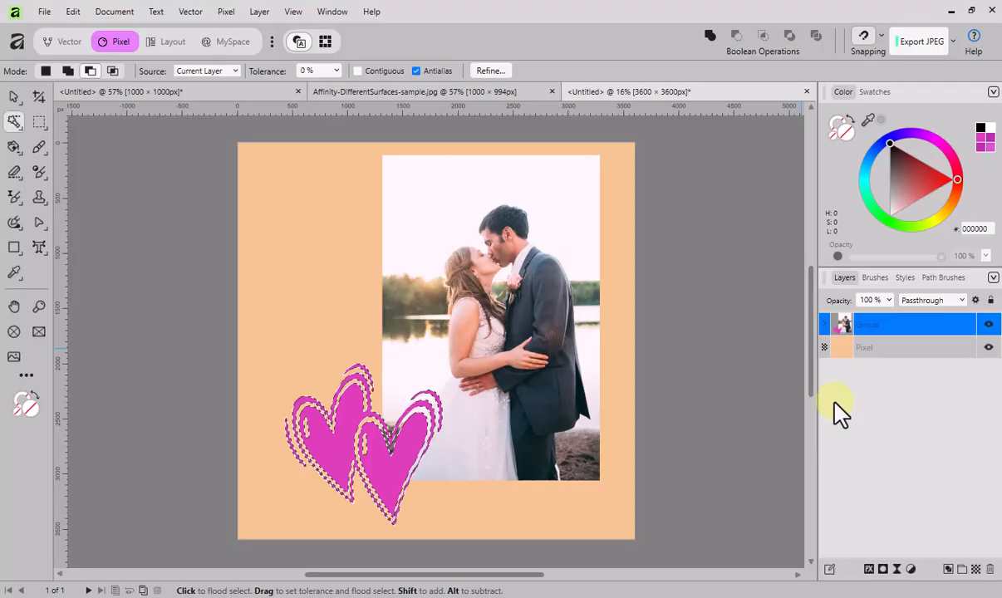
key(ctrl+d)
click(824, 325)
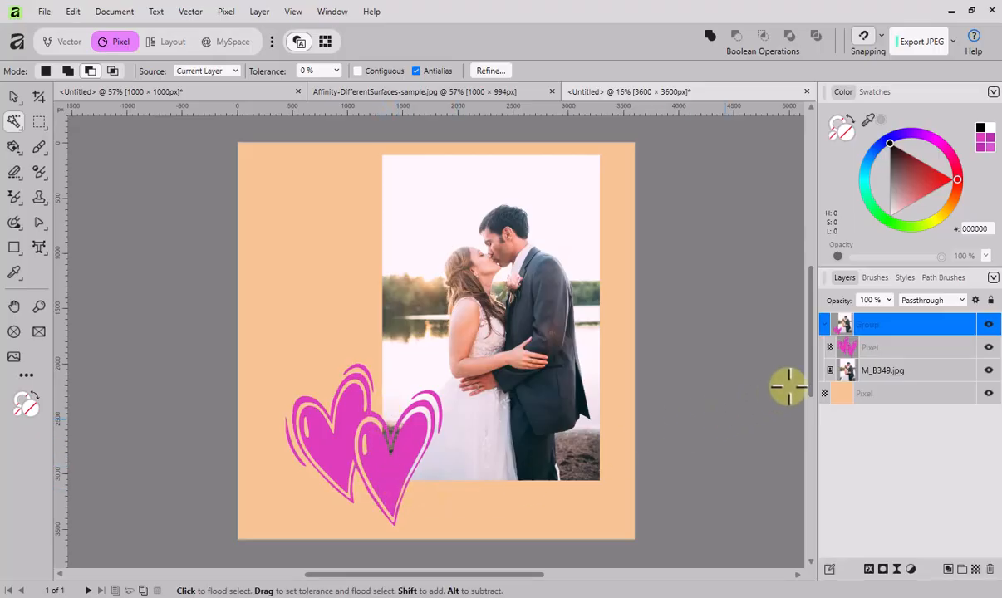
Duplicate the M_B349.jpg photo layer inside the group and rasterize the upper copy.
click(847, 368)
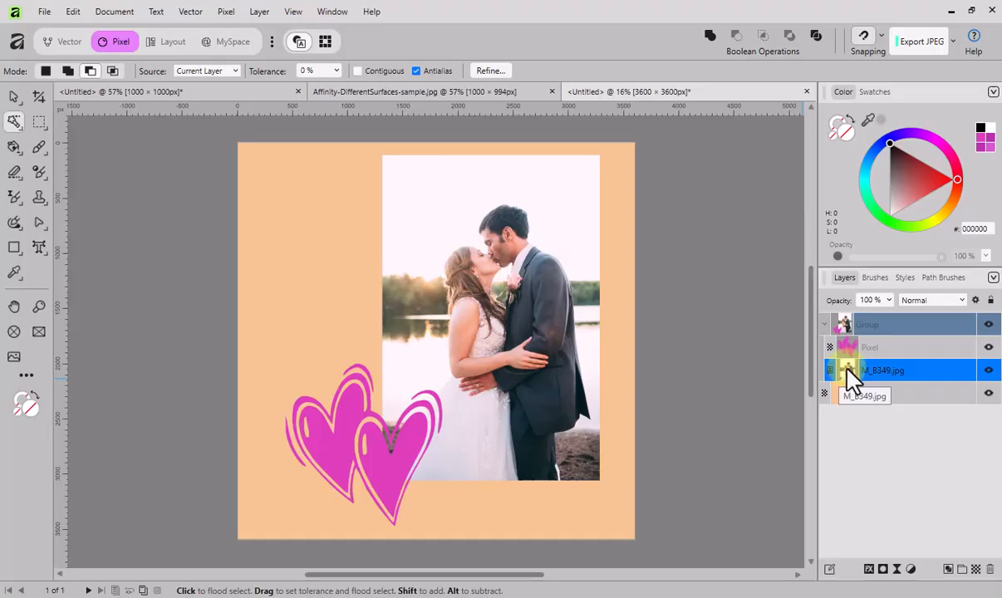
right_click(849, 378)
click(831, 193)
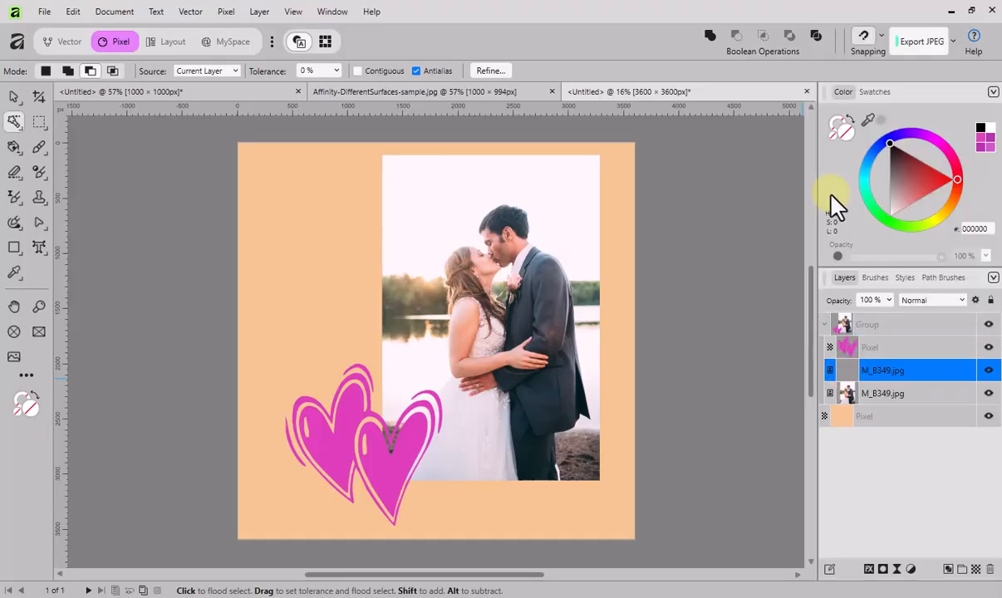
key(g)
right_click(848, 380)
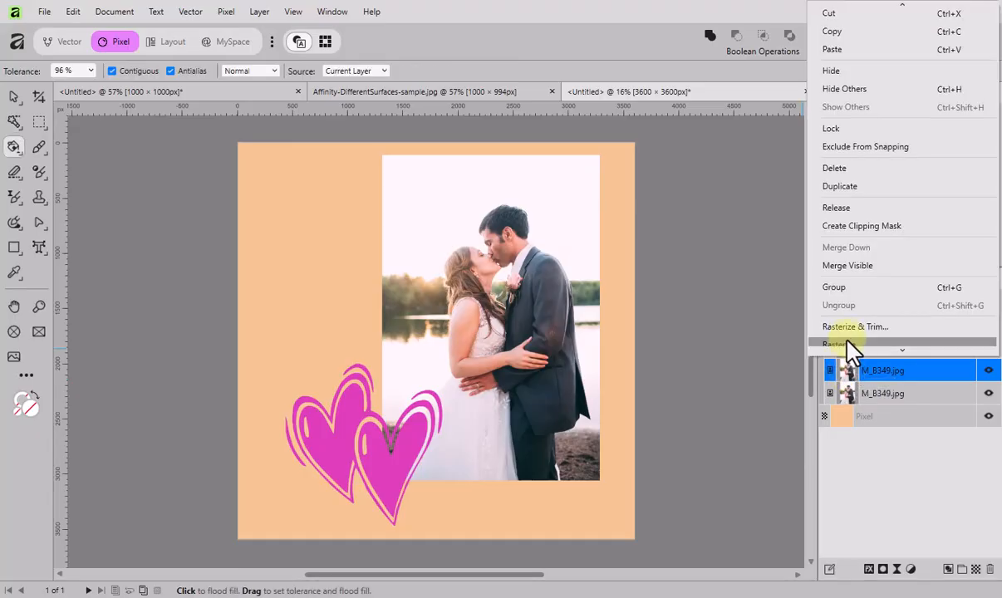
click(842, 344)
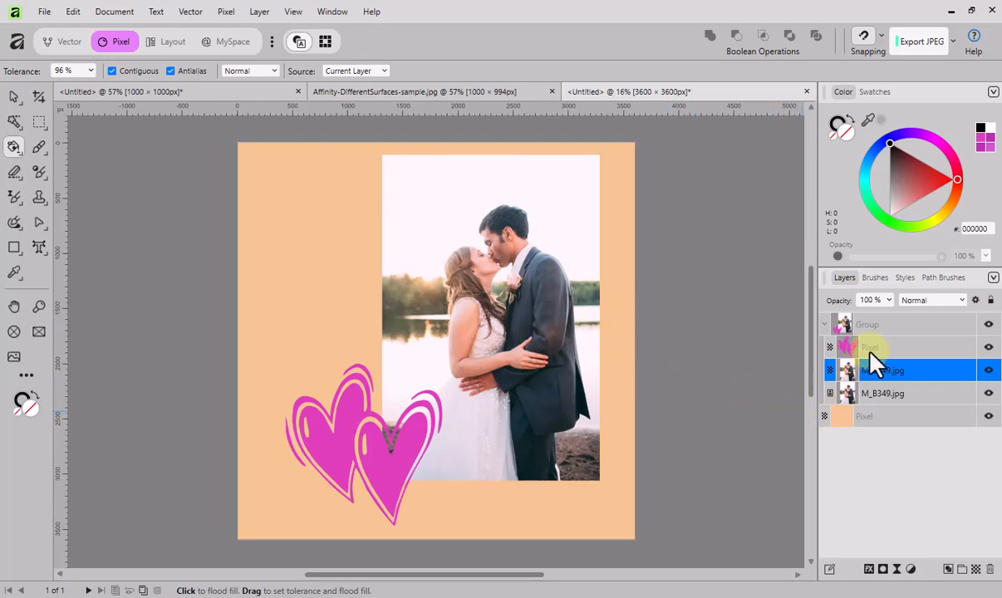
Load the outline of the rasterized photo copy as a pixel selection and flood fill it with black.
ctrl+click(848, 370)
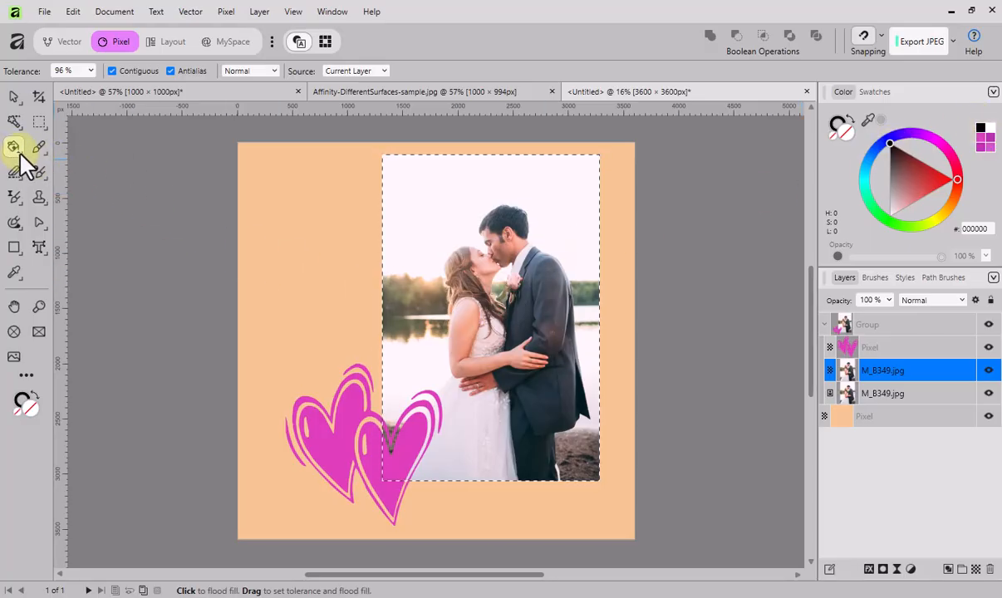
click(836, 126)
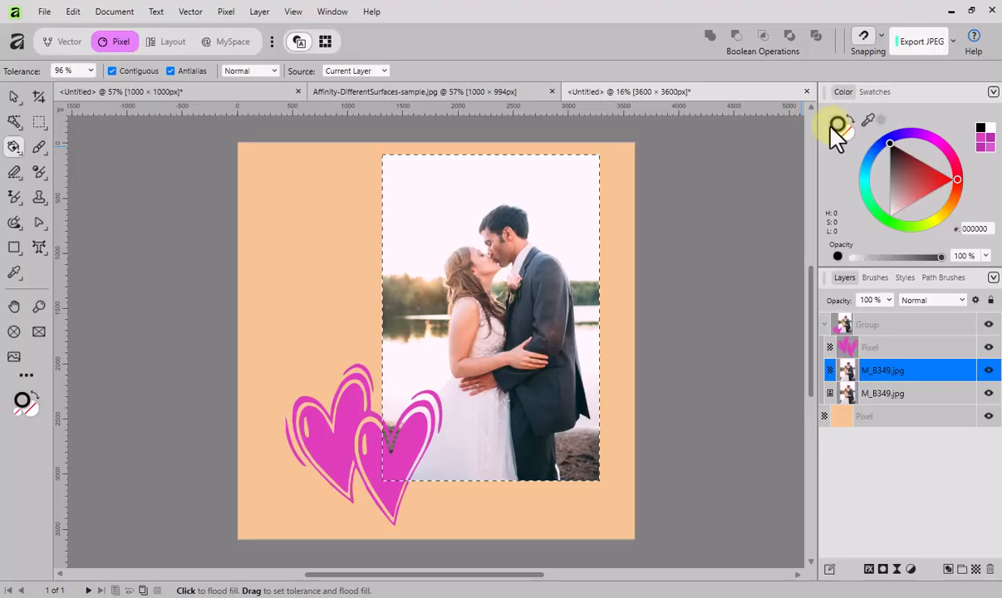
click(553, 346)
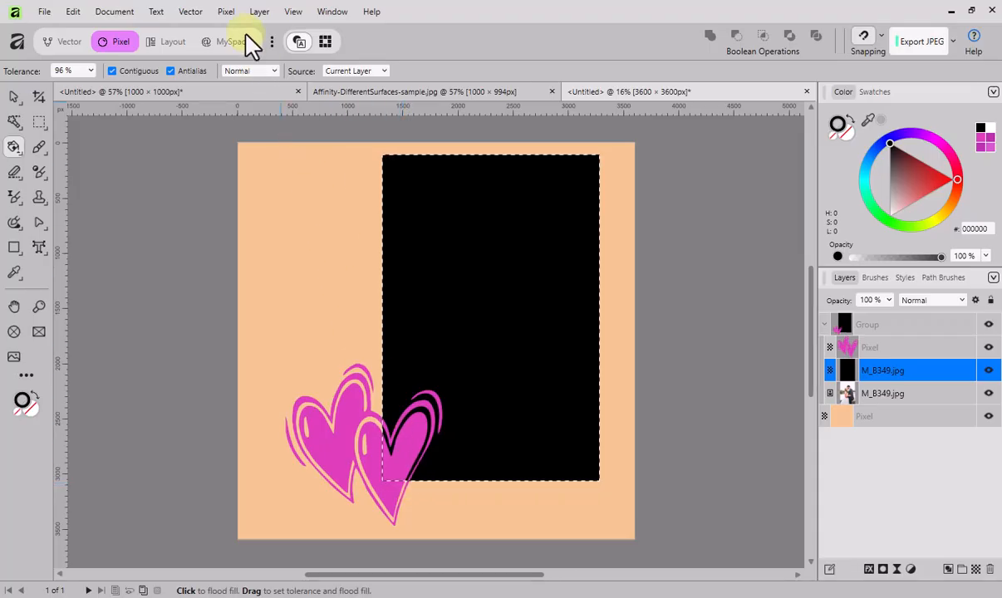
Feather the rectangular pixel selection with a radius of 100.3 px and check its extent with the Move tool.
click(226, 12)
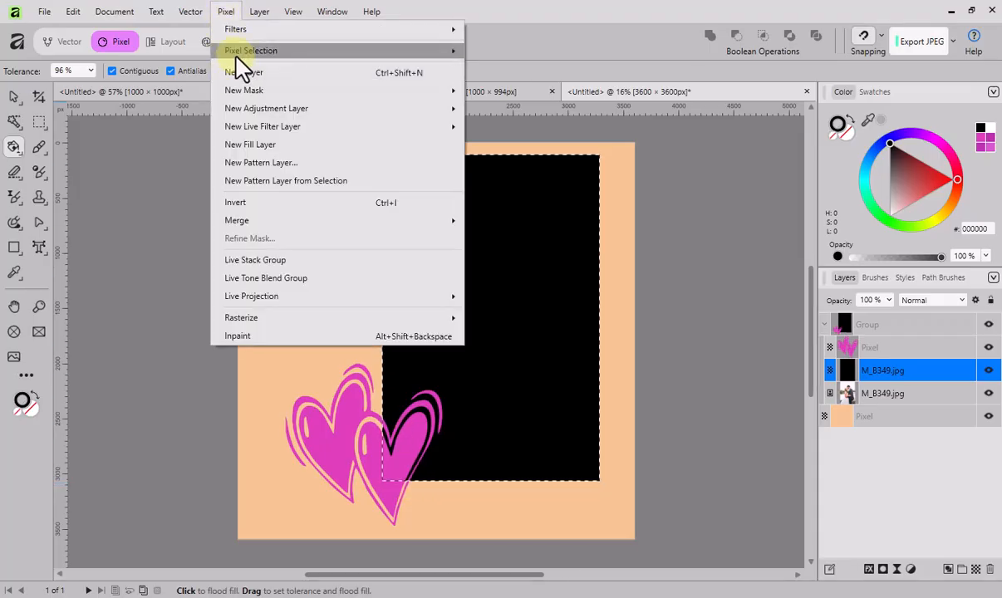
mouse_move(237, 54)
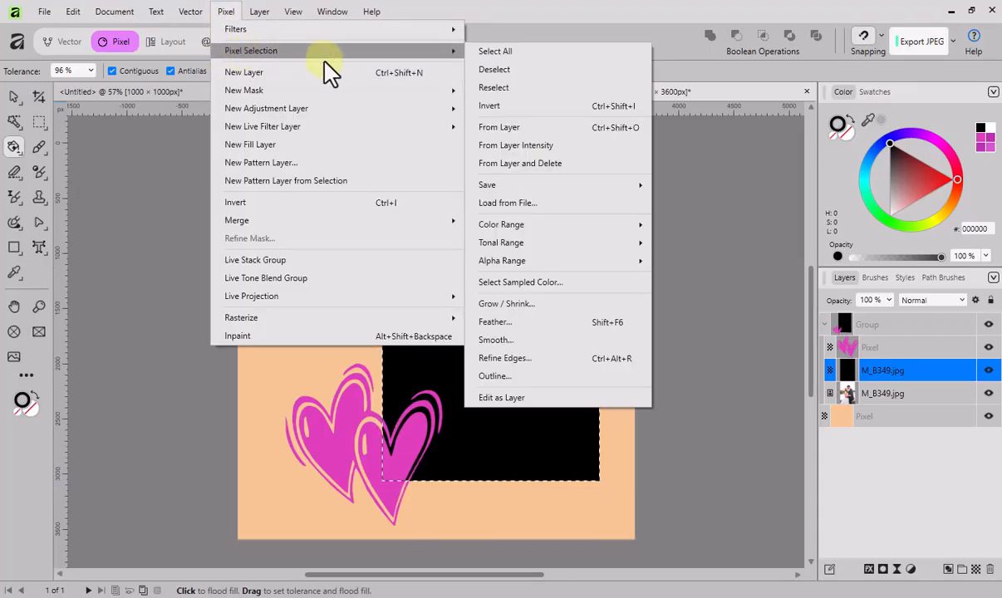
click(494, 323)
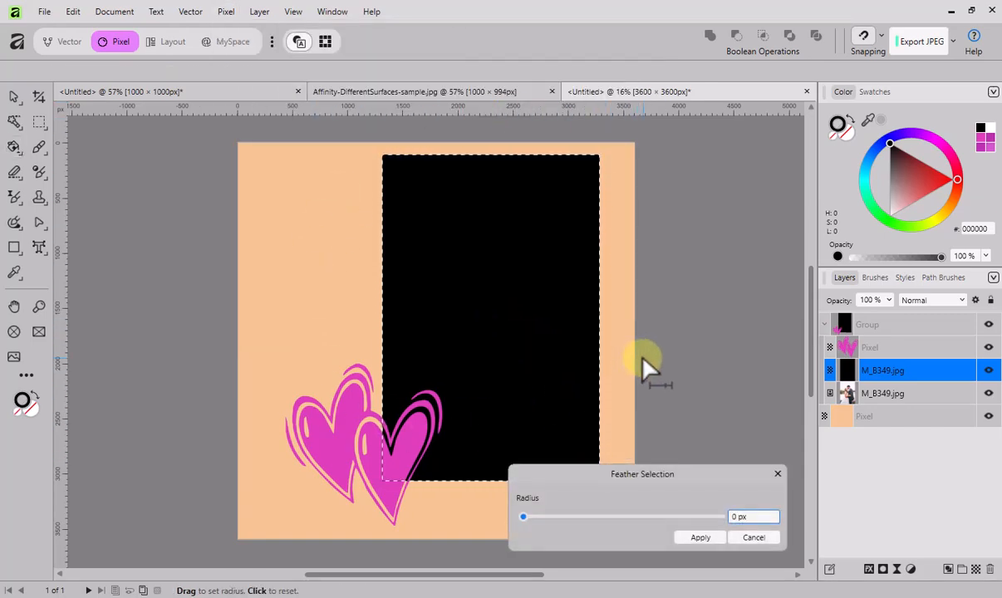
click(524, 517)
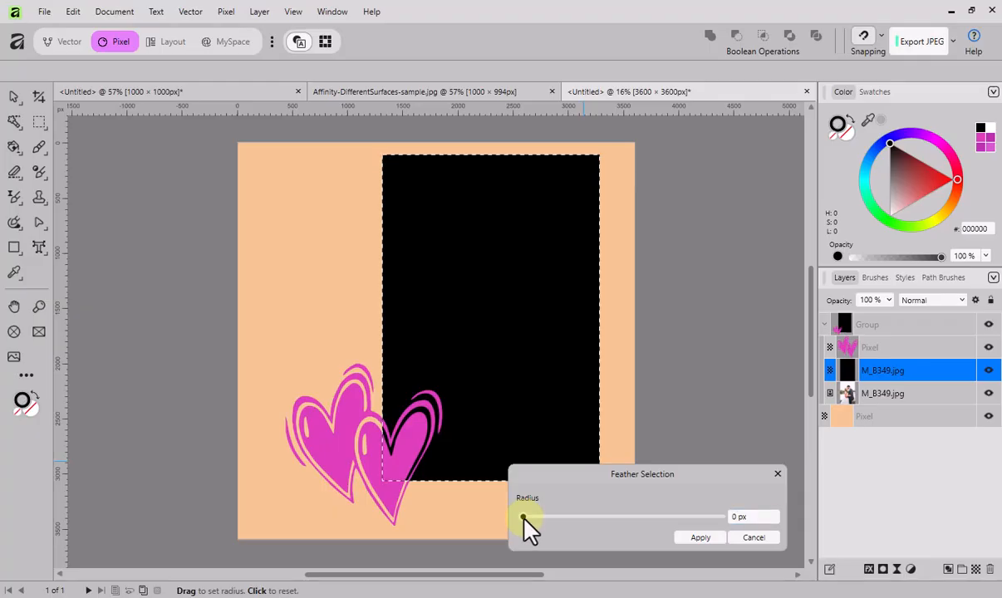
drag(523, 517, 544, 516)
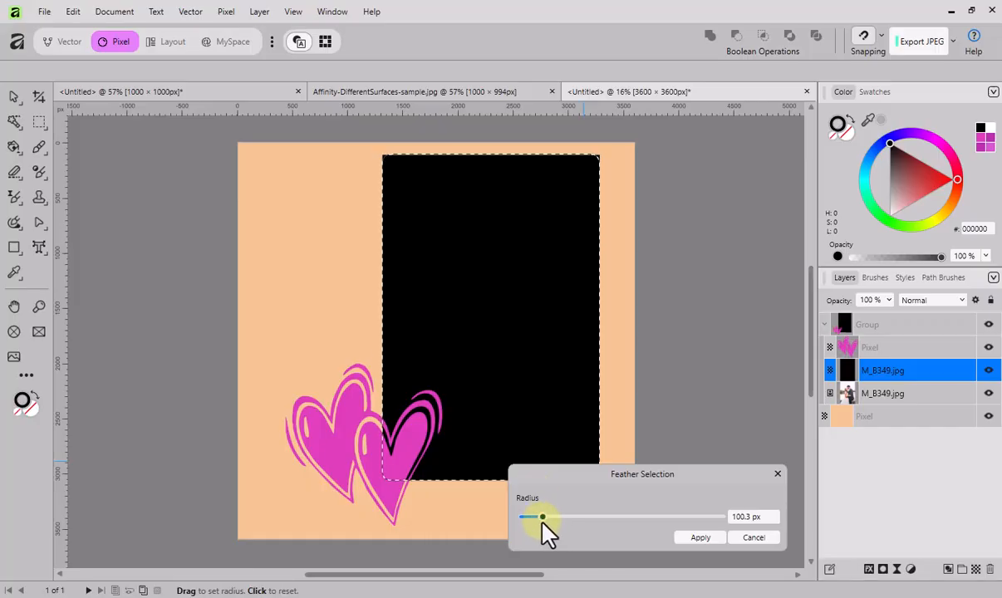
click(702, 538)
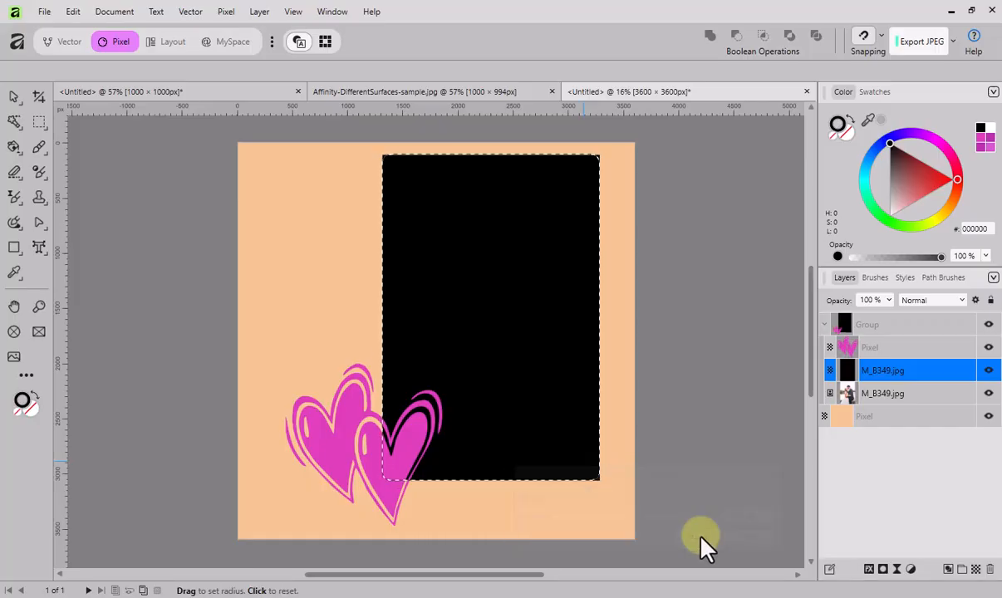
key(g)
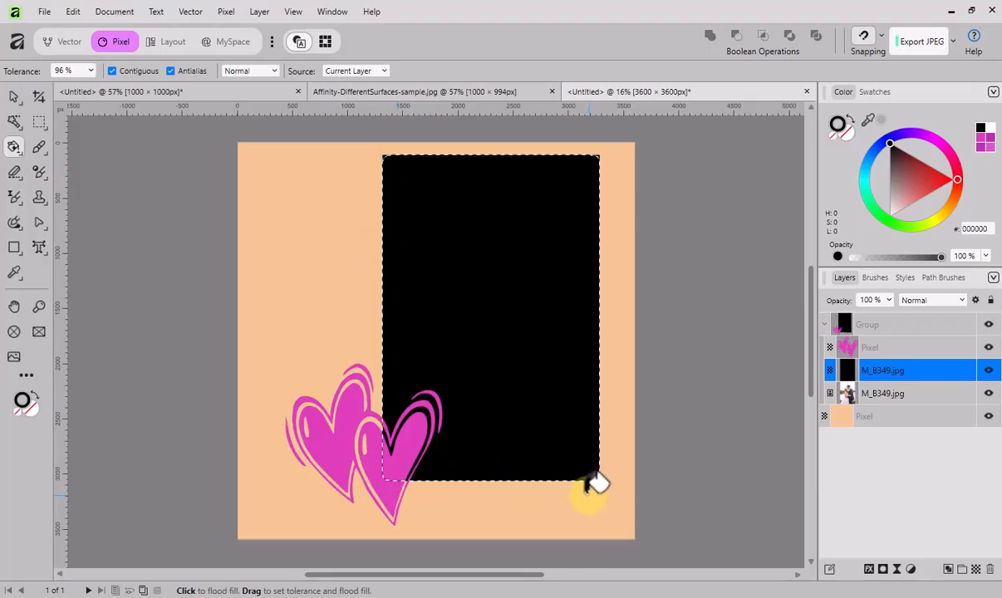
click(13, 100)
click(46, 95)
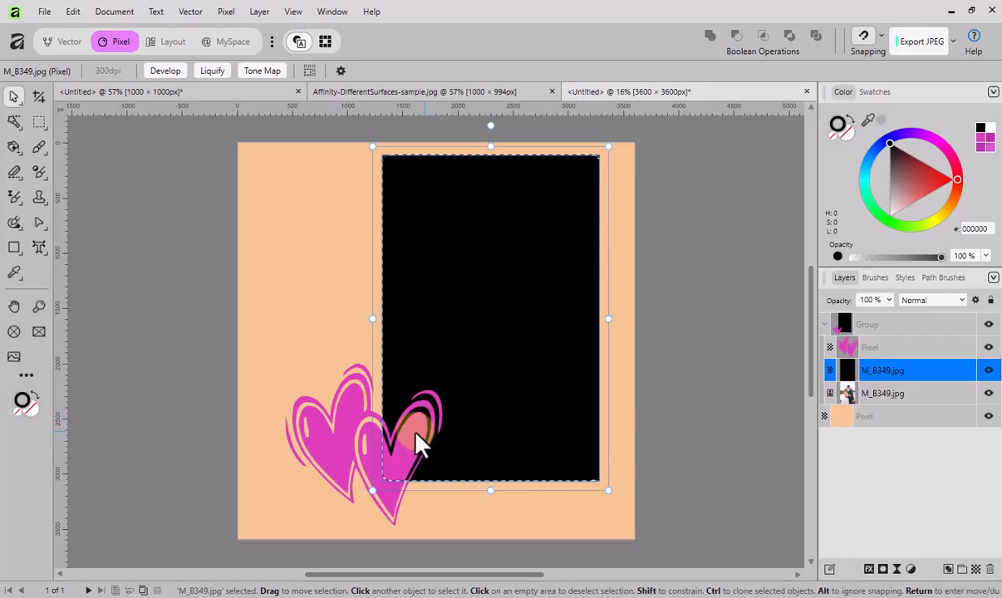
Subtract the black rectangle from the feathered selection using Flood Select in subtract mode at 0 % tolerance.
click(14, 123)
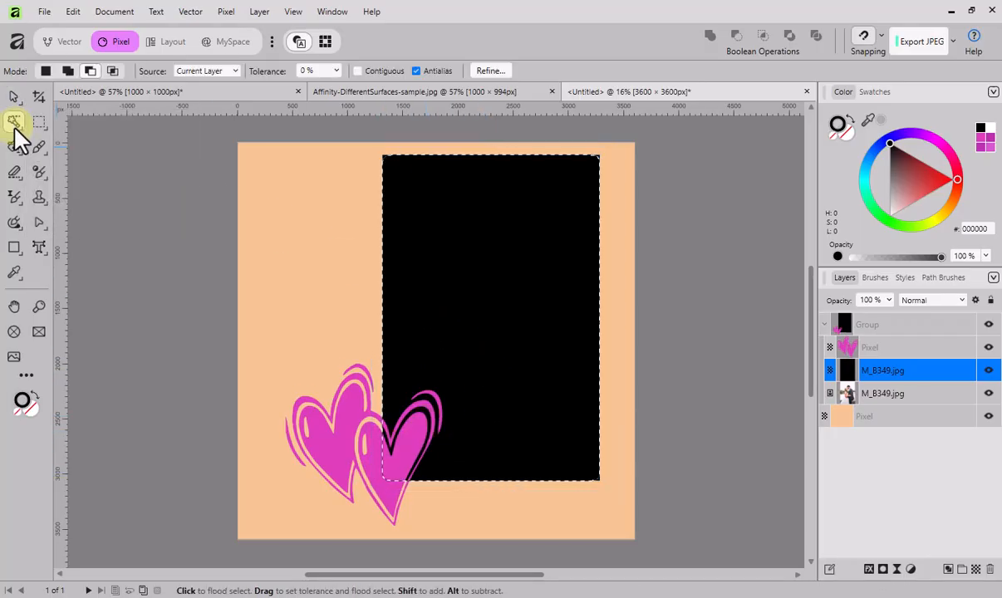
click(91, 71)
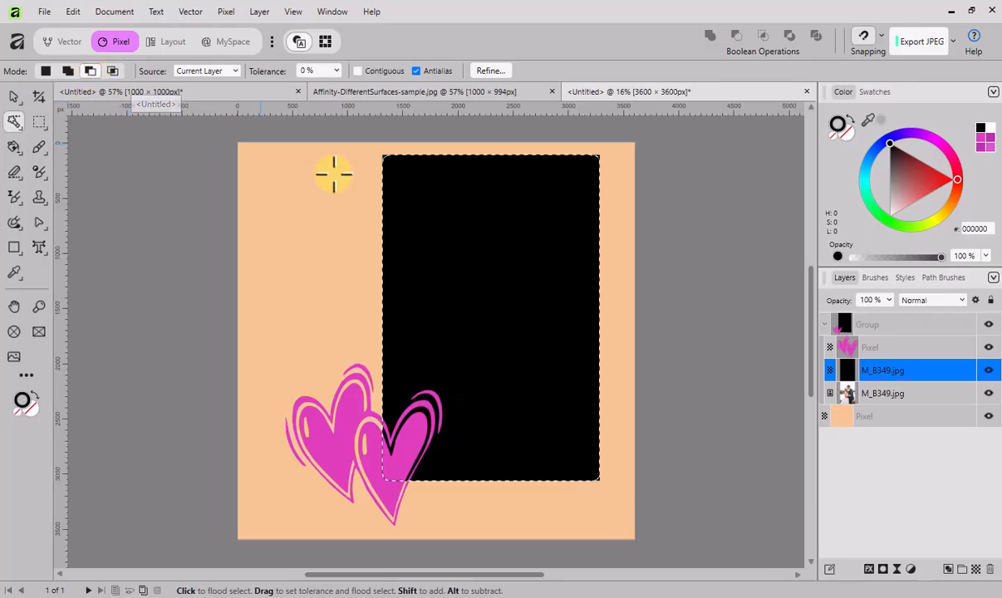
click(487, 306)
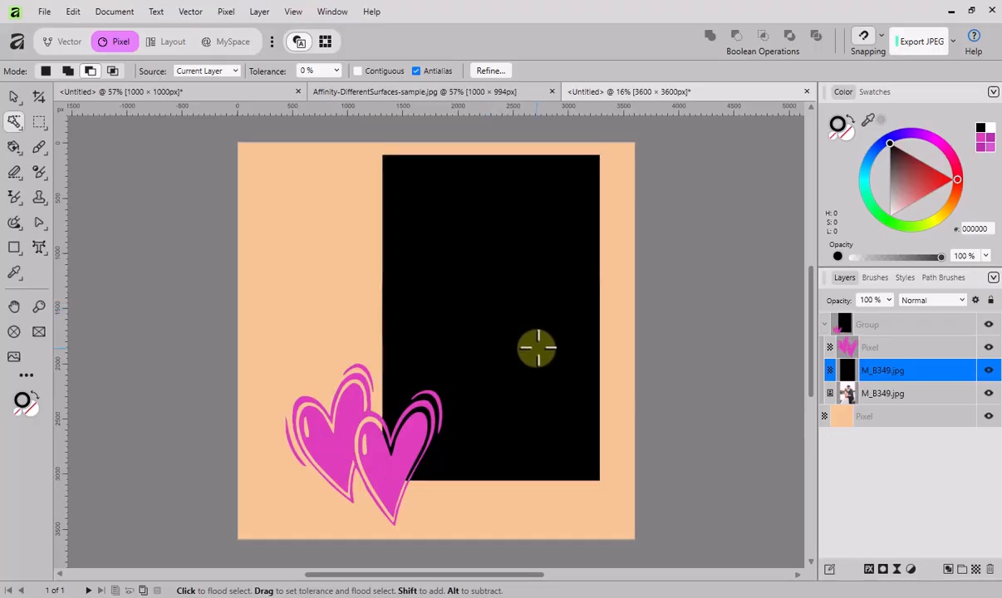
click(14, 98)
click(48, 96)
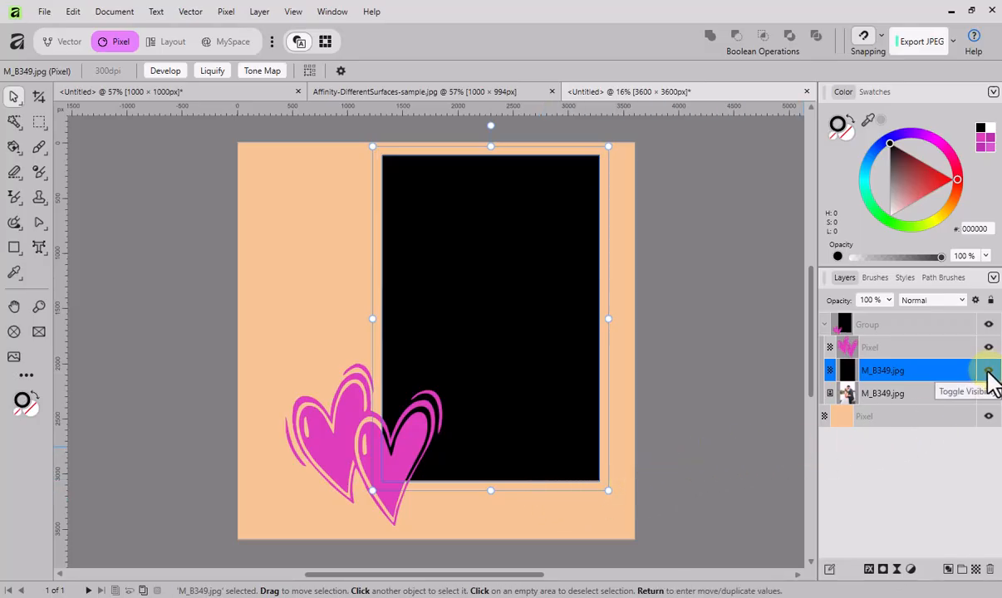
Hide the black rectangle layer, delete the feathered selection's pixels from the hearts layer and clear the selection.
click(989, 371)
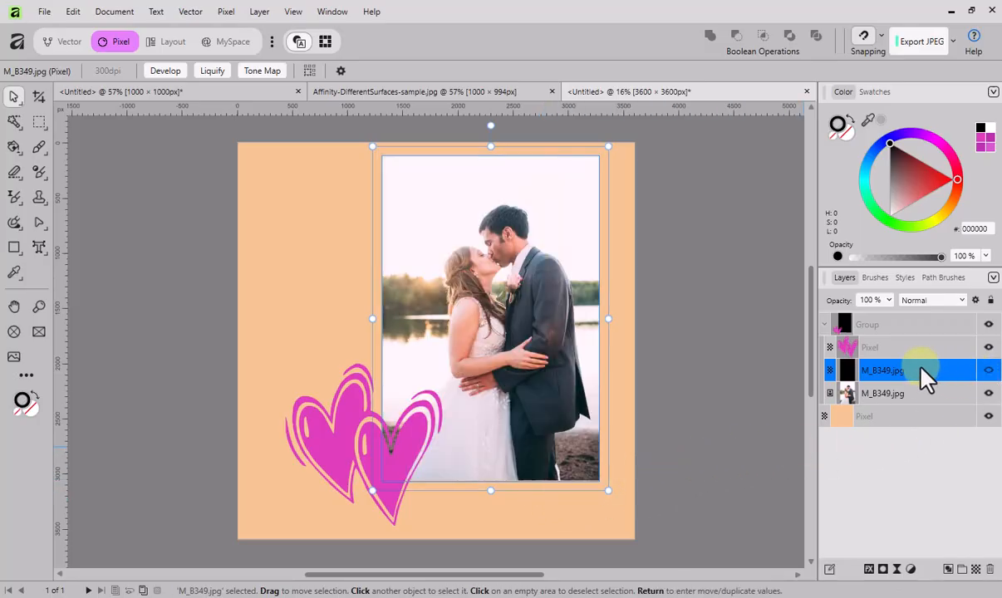
click(846, 349)
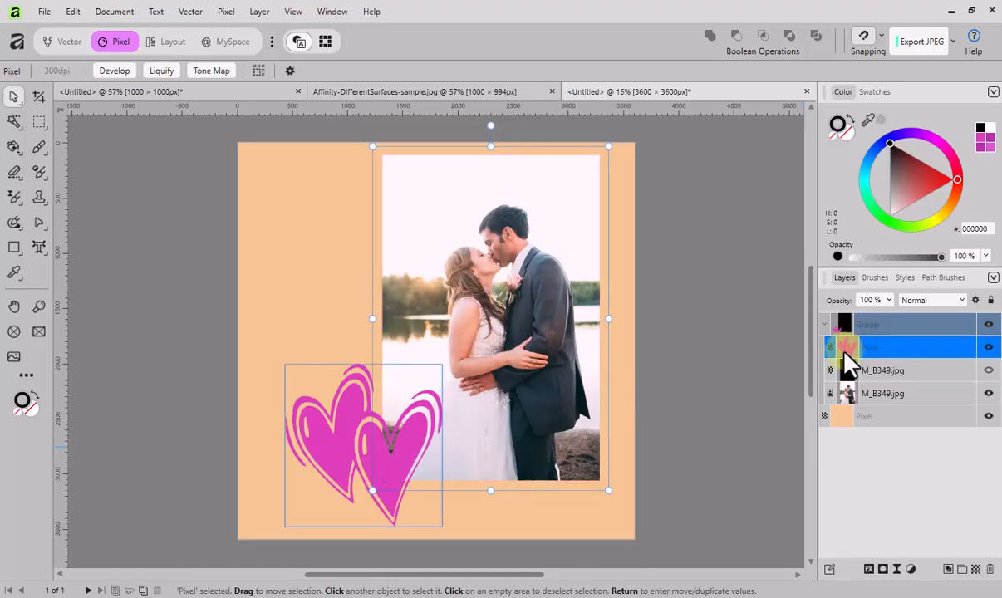
drag(847, 363, 834, 372)
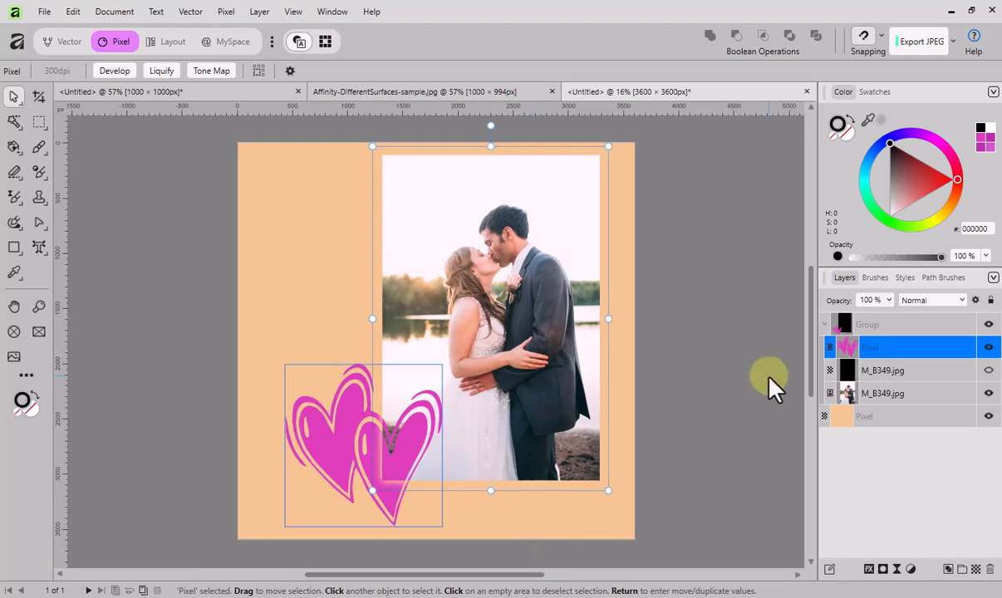
click(761, 407)
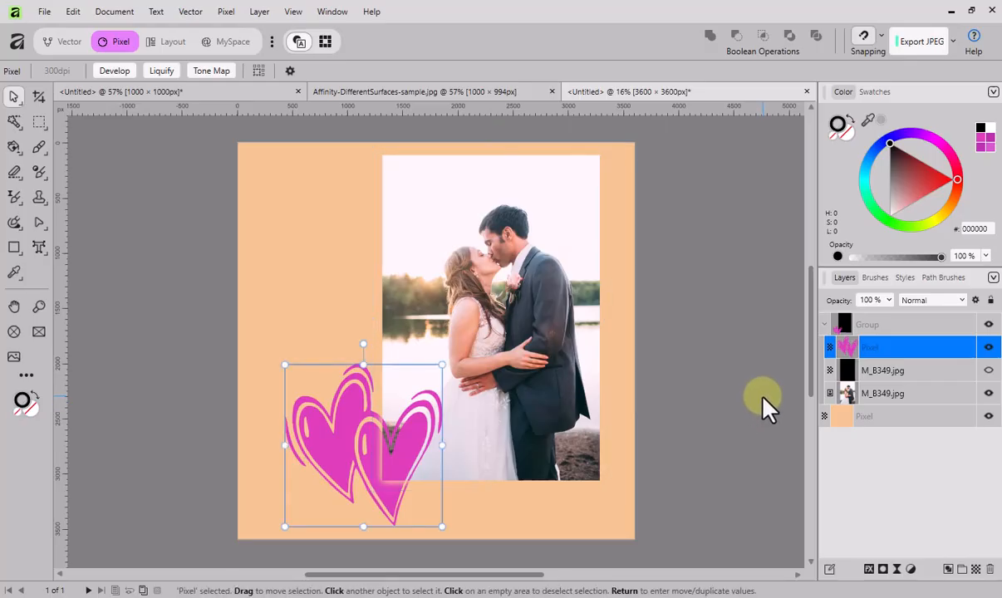
Delete the hidden black rectangle layer from the group.
click(878, 371)
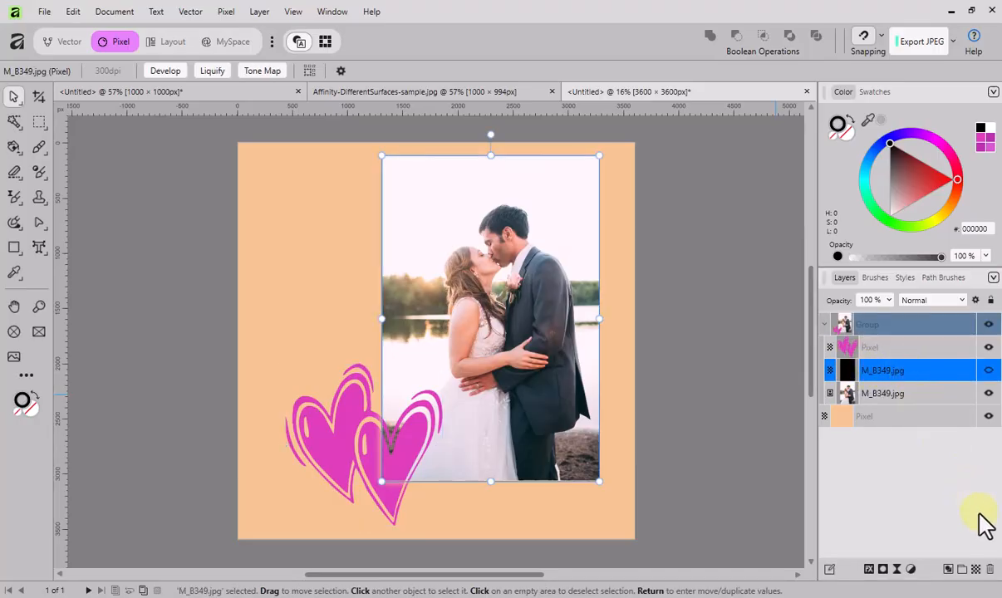
click(990, 569)
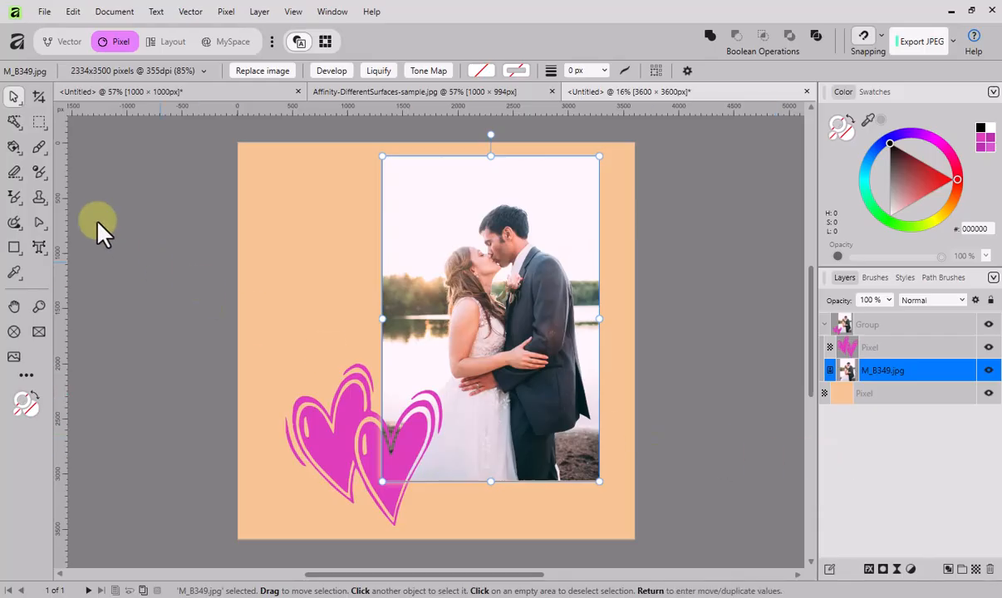
click(39, 122)
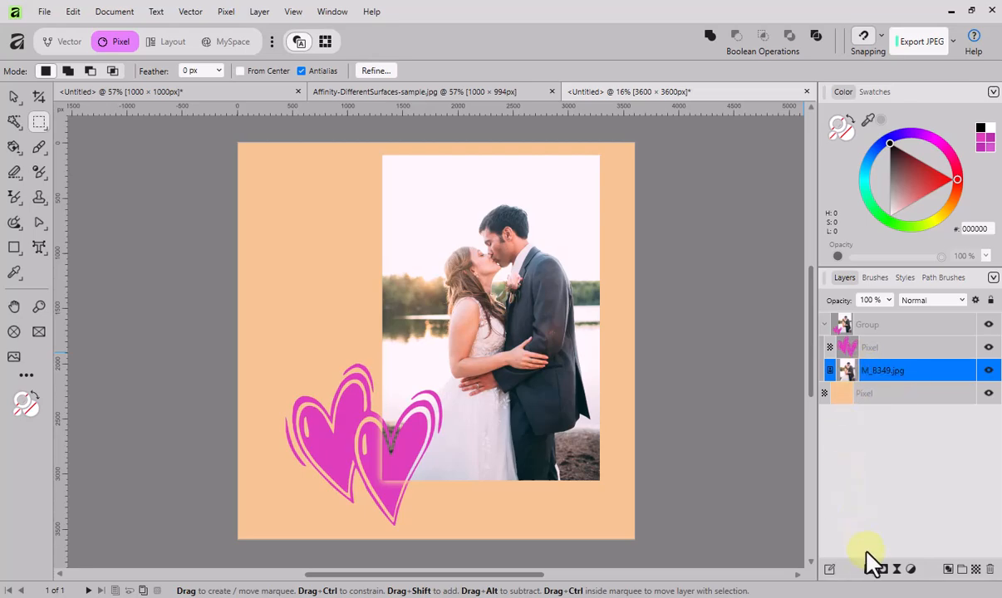
Add an Outer Shadow effect to the photo layer with a 2.5 px radius and 11.9 px offset.
click(868, 570)
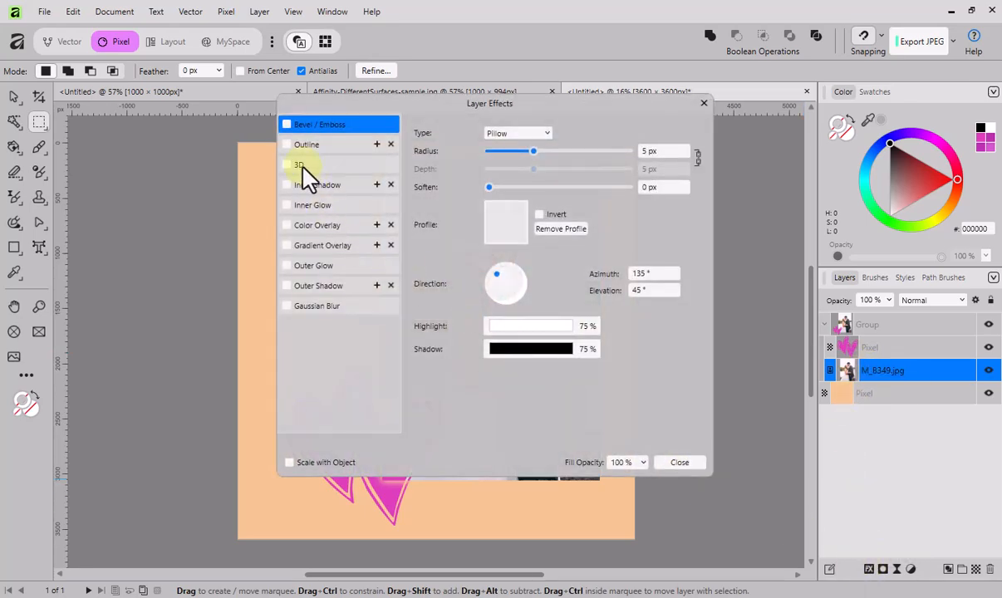
click(317, 287)
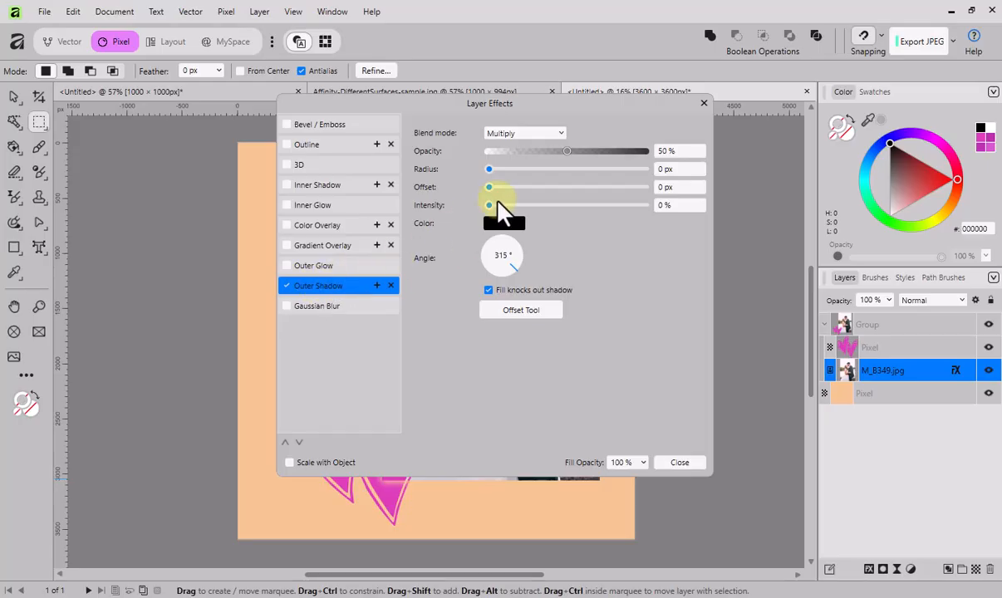
drag(532, 193, 540, 193)
drag(539, 123, 308, 166)
drag(300, 205, 322, 206)
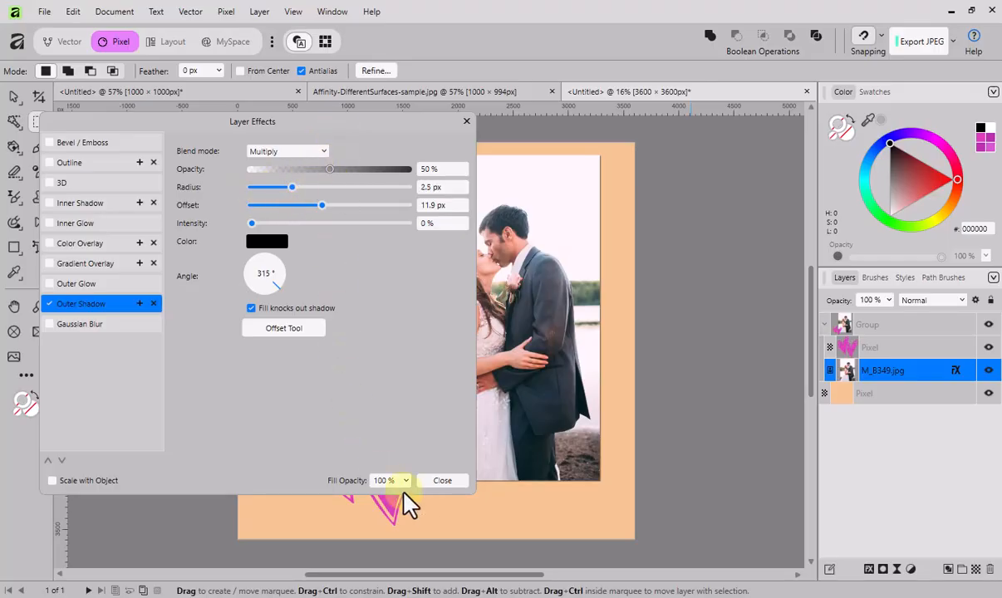
click(441, 482)
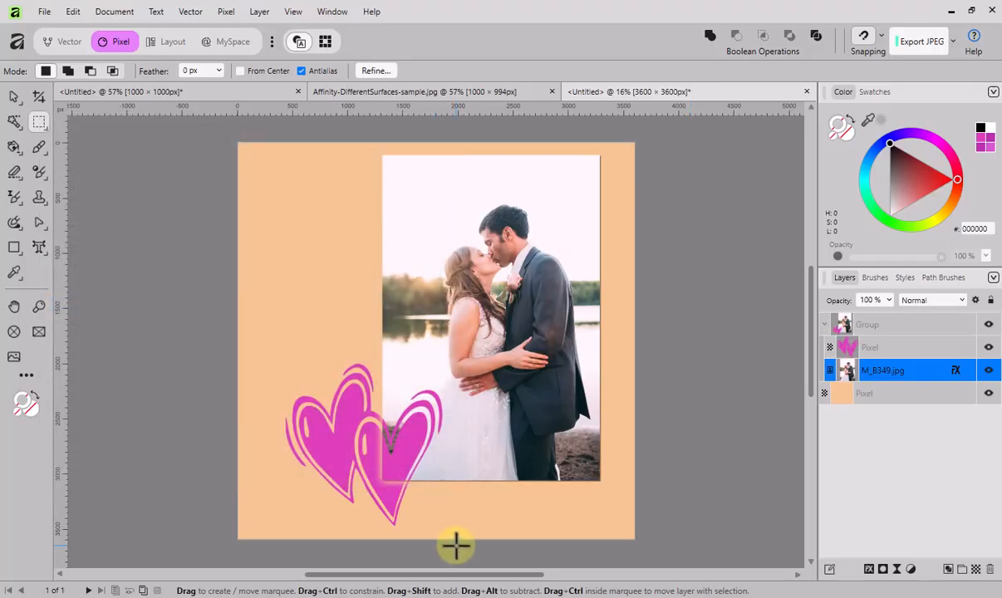